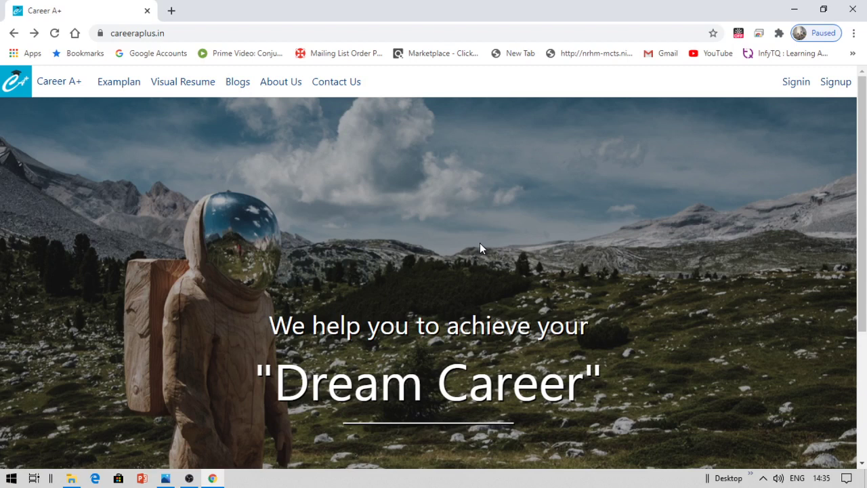
- Bring Screenshot (171).png, the sample CSE Student resume, to the front in Windows Photos
mouse_move(165, 478)
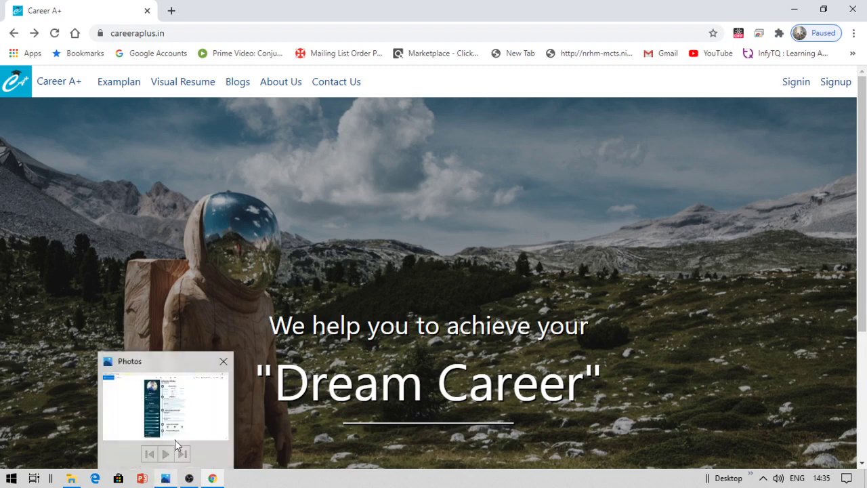
left_click(188, 408)
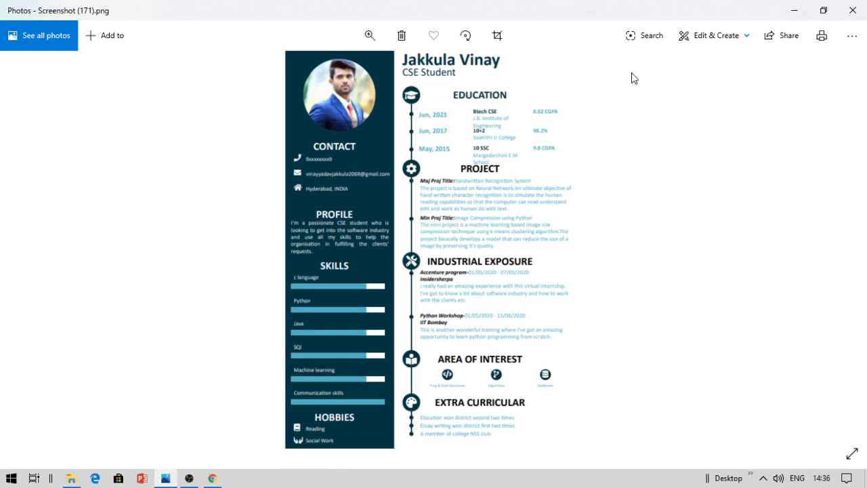
- Close the Photos viewer and go to the Career A+ Signup page
left_click(853, 7)
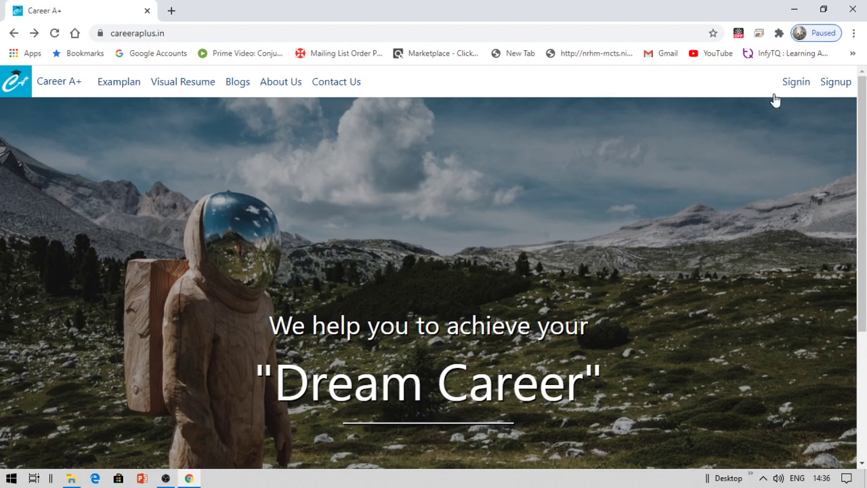
left_click(835, 83)
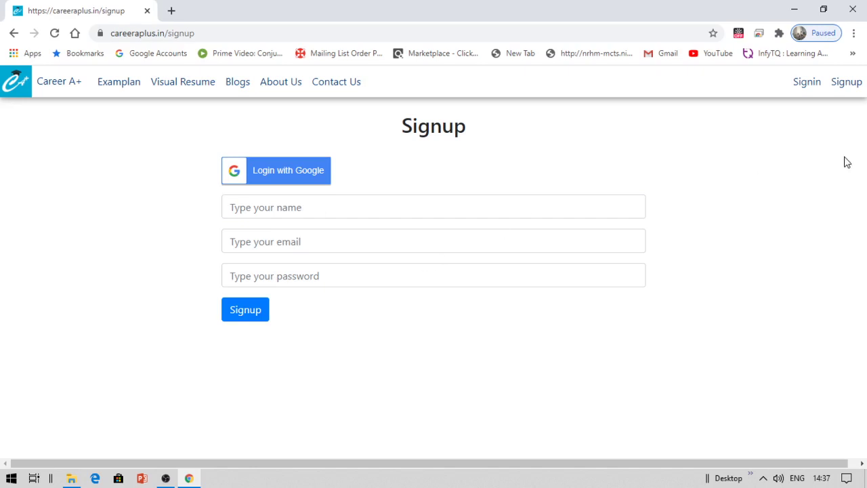
- Sign in on the Signin form with the account e-mail and password
left_click(801, 90)
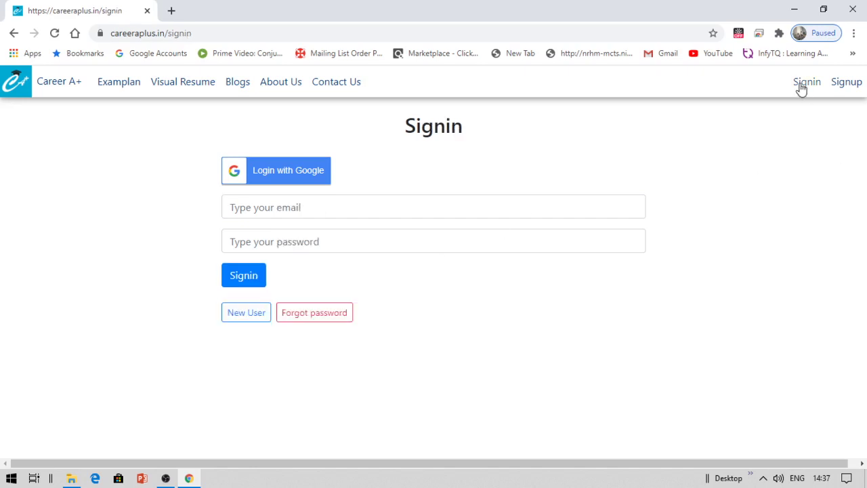
left_click(381, 207)
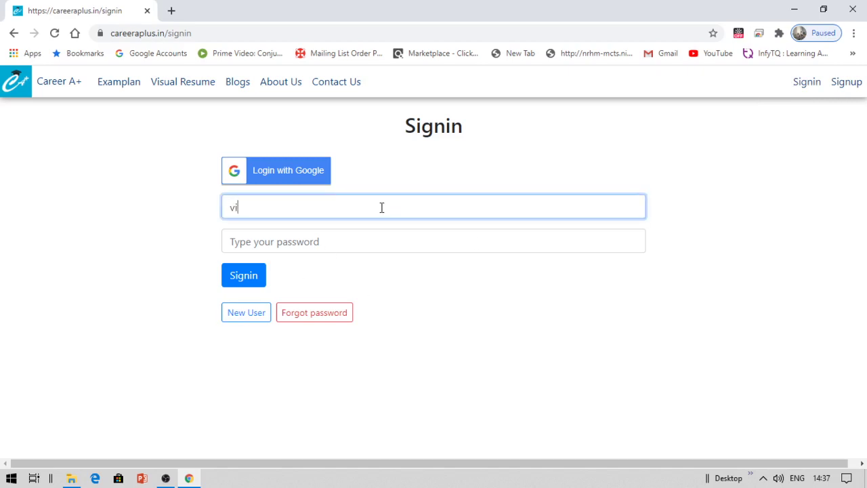
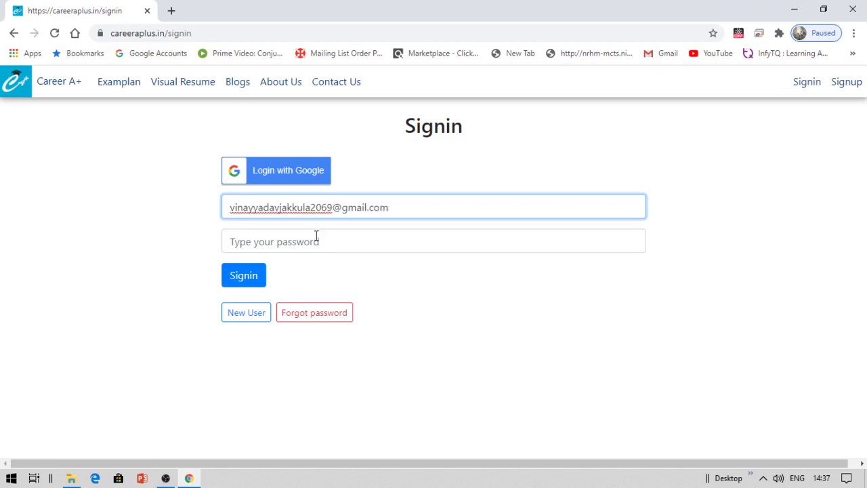
left_click(316, 238)
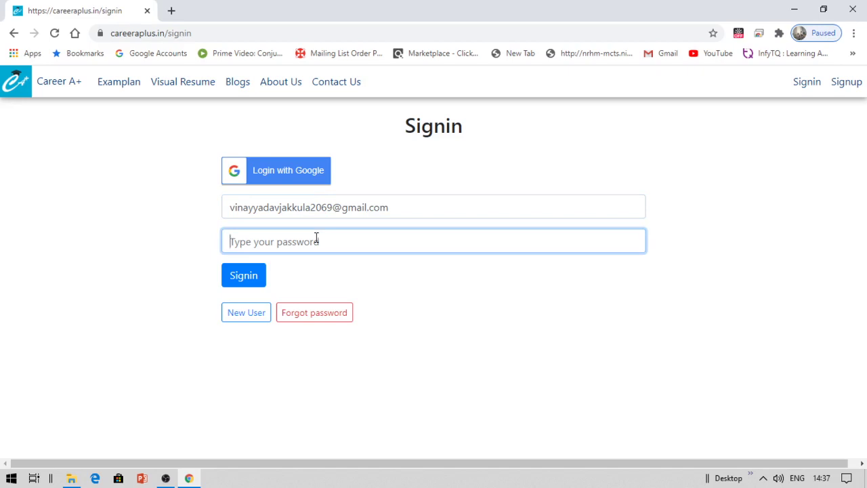
type("••••••••")
left_click(244, 281)
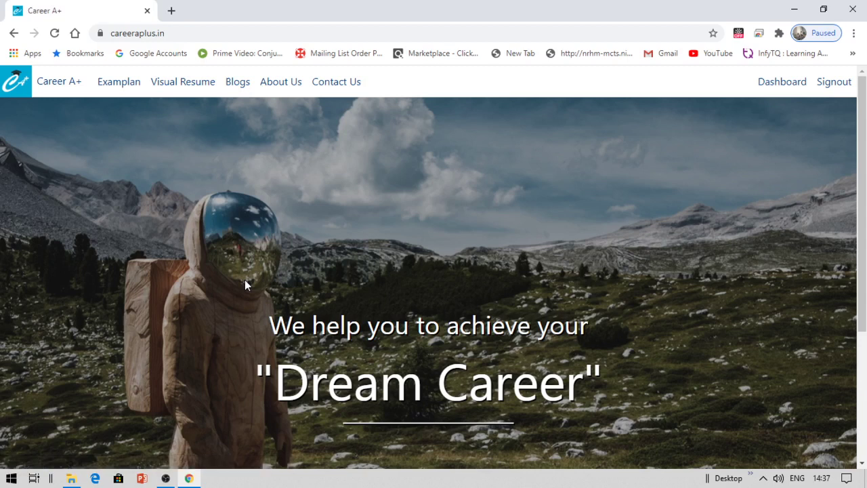
- Open Template 1 under Visual Resume's Fresher templates
left_click(175, 82)
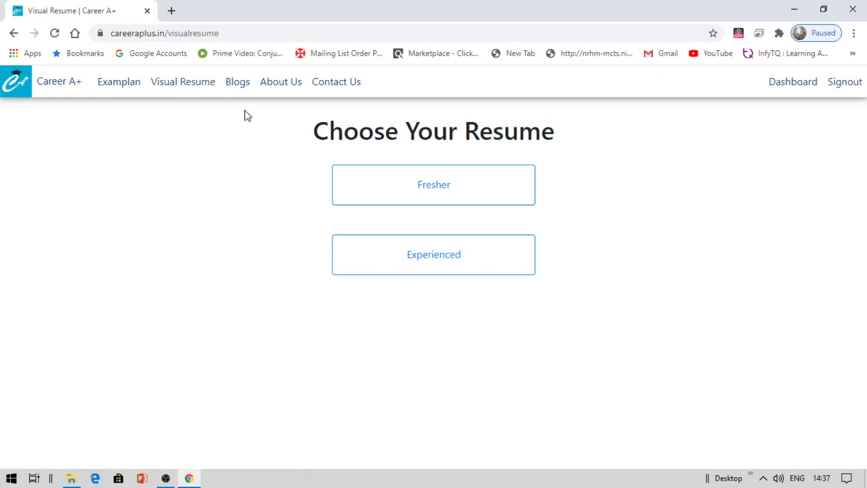
left_click(369, 184)
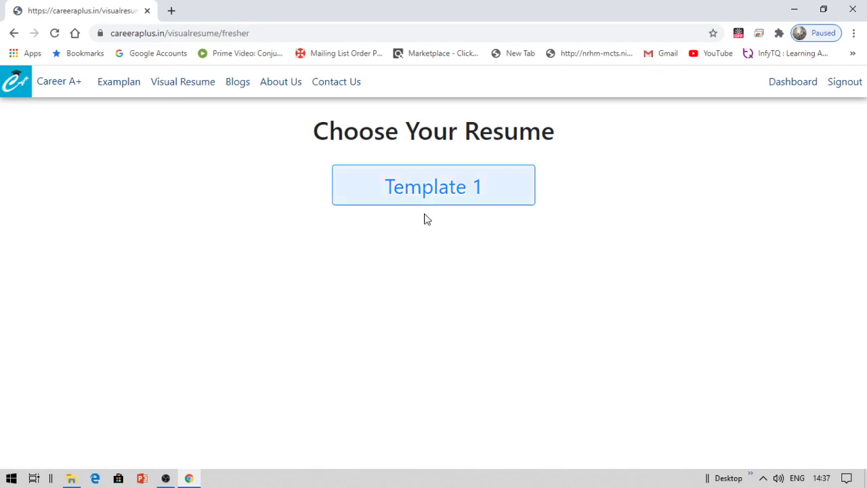
left_click(436, 190)
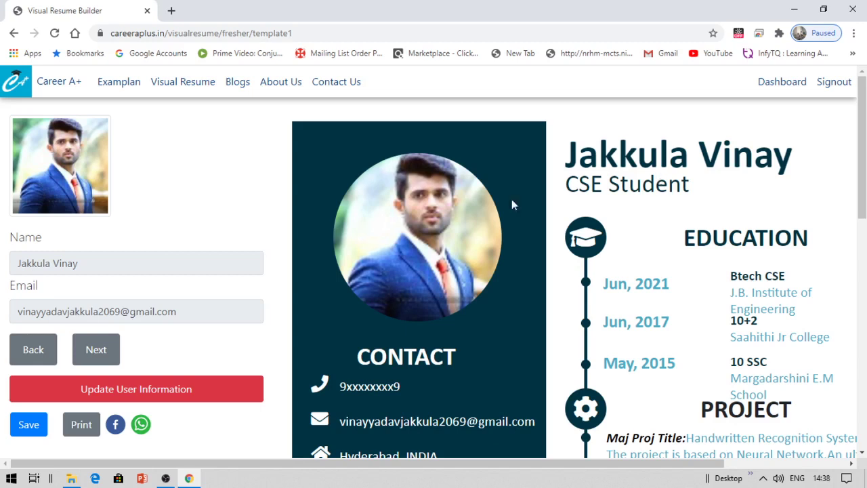
- From the Dashboard, open Account under Update Profile
left_click(781, 90)
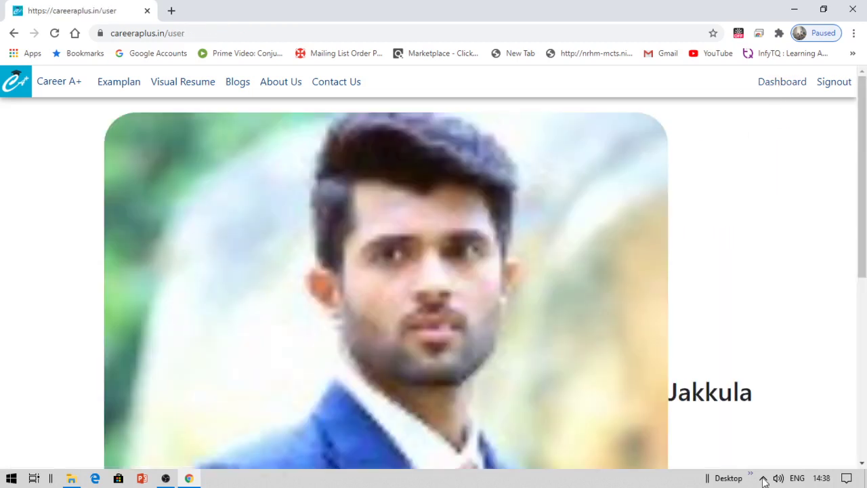
left_click(862, 462)
left_click_drag(863, 462, 862, 463)
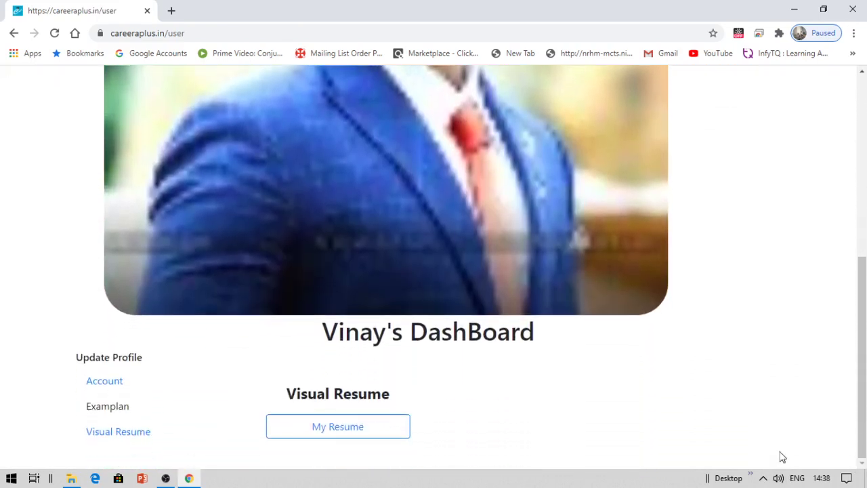
left_click(99, 385)
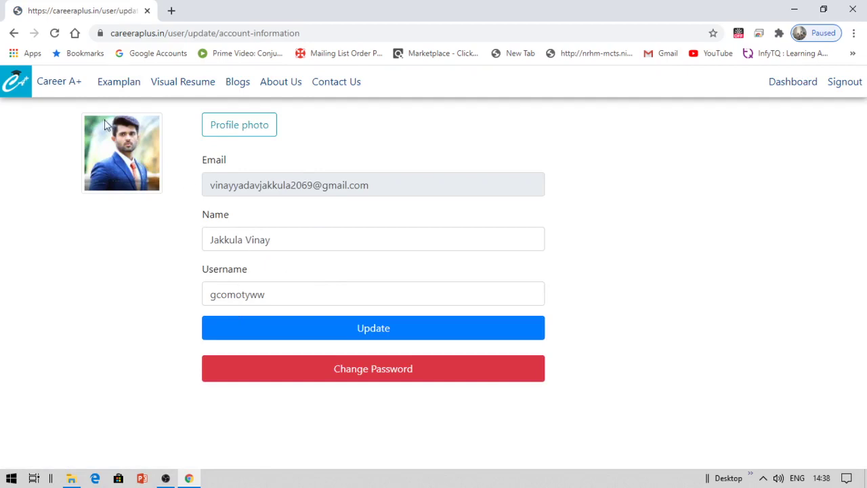
- Go back twice to the fresher Template 1 Visual Resume Builder
left_click(11, 33)
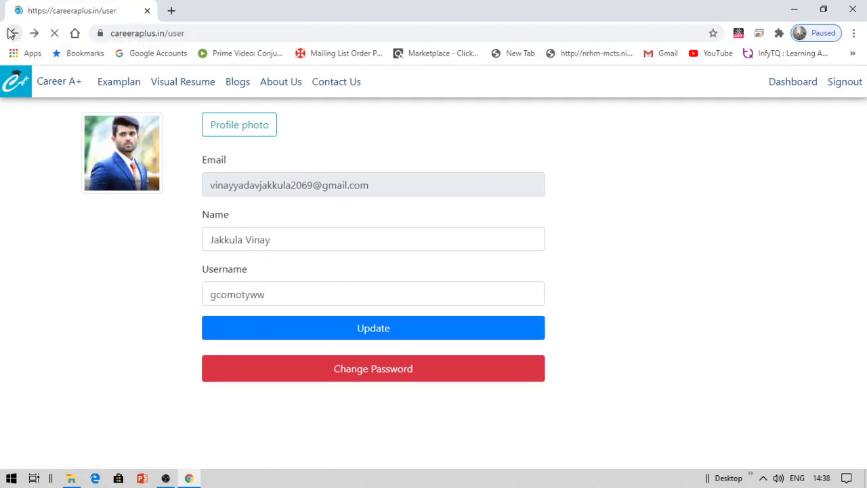
left_click(12, 33)
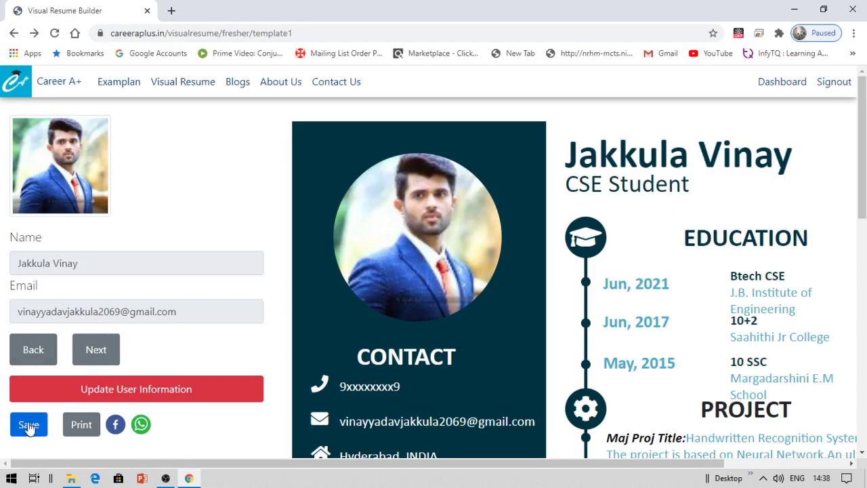
- Advance past Name and Email to the Designation, Phone Number, Address and About Me fields
left_click(96, 353)
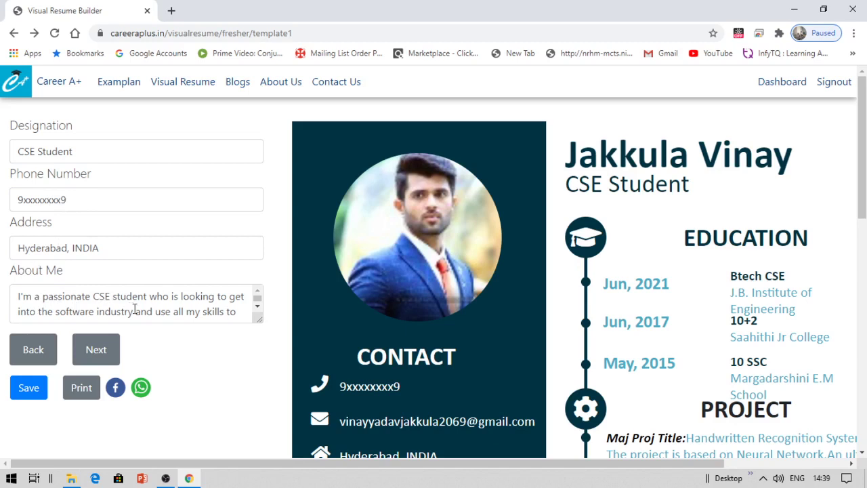
left_click(260, 309)
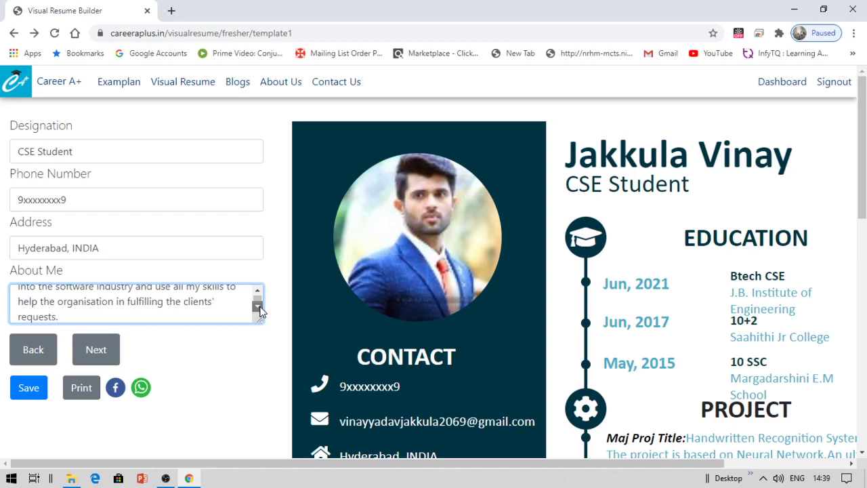
left_click(260, 310)
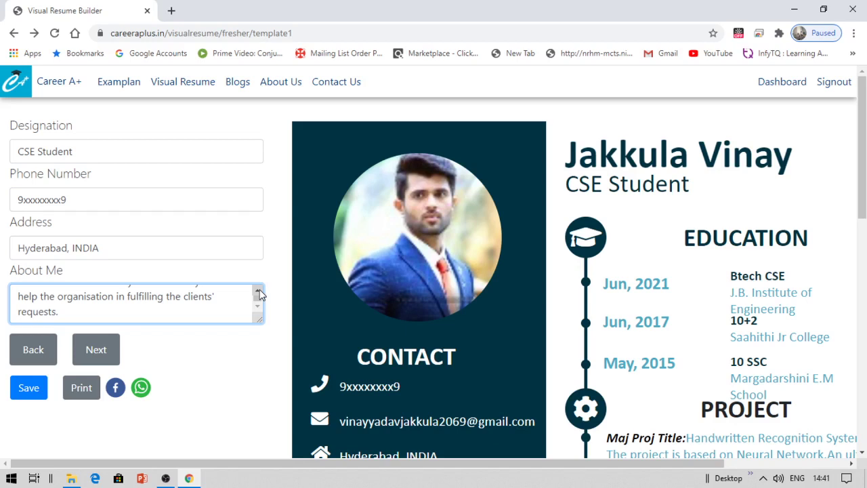
left_click(258, 292)
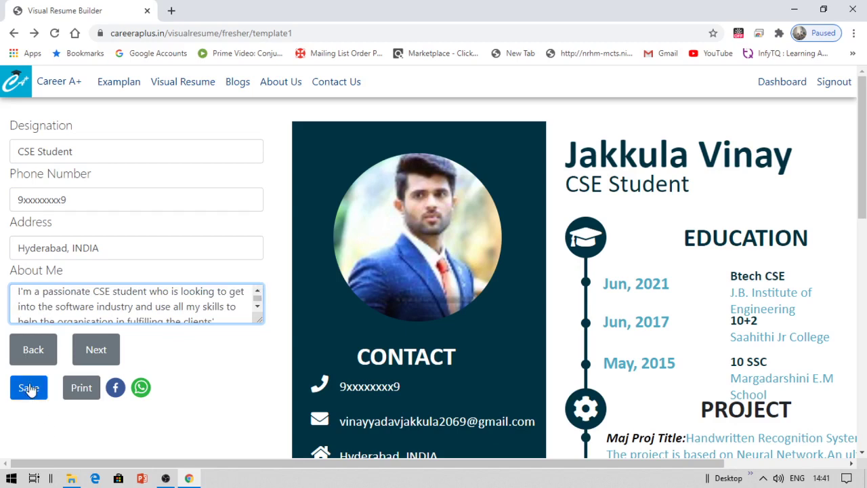
- Advance from About Me to the education fields for Btech CSE, 10+2 and 10 SSC
left_click(97, 354)
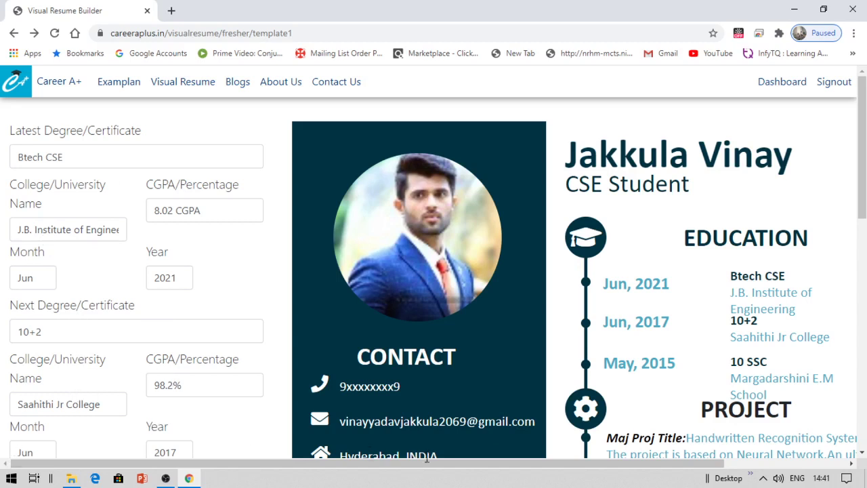
- Continue past education to the project step with minor project 'Image Compression using Python'
left_click(862, 455)
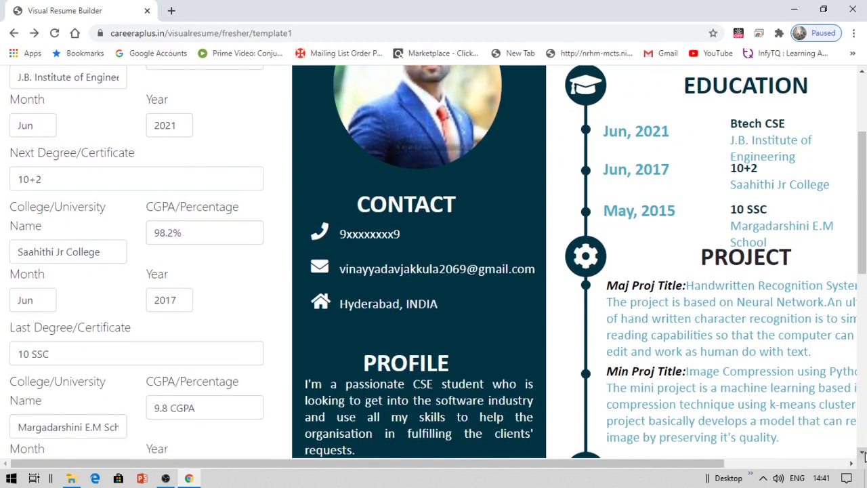
left_click(862, 455)
left_click(863, 455)
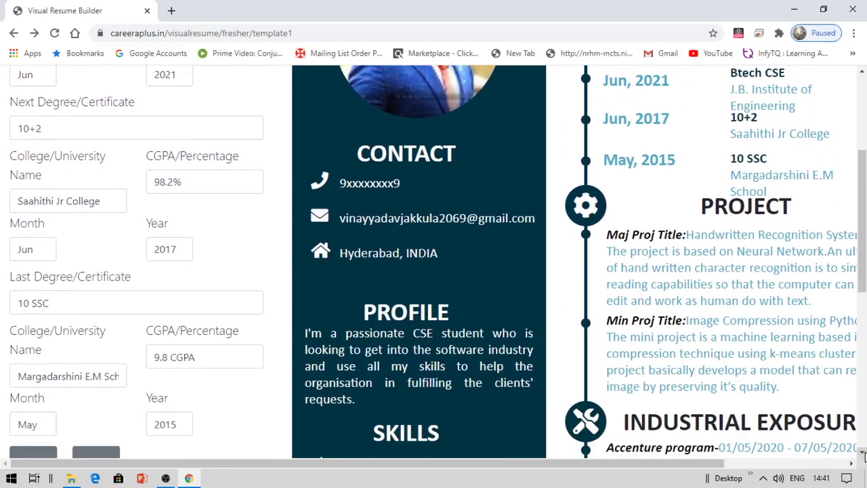
left_click(862, 455)
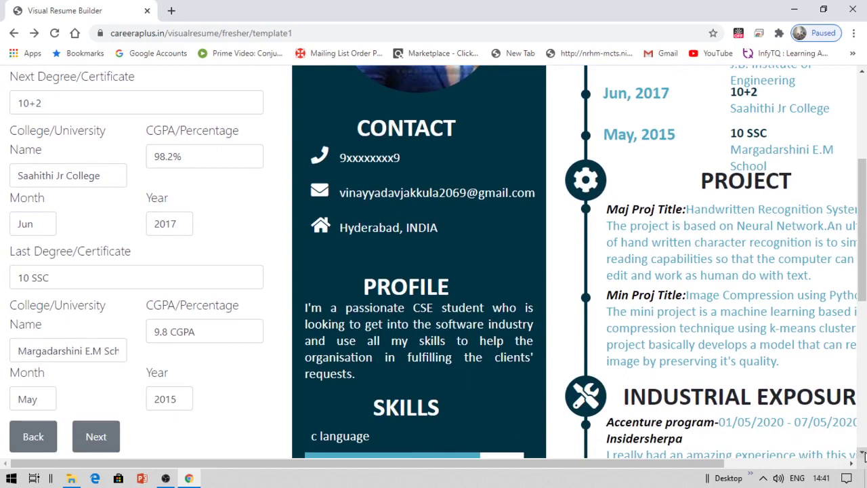
left_click(862, 455)
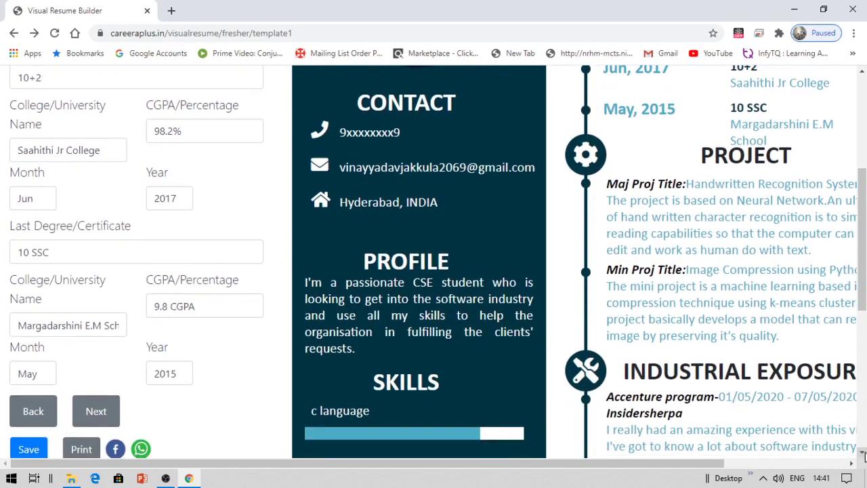
left_click(862, 455)
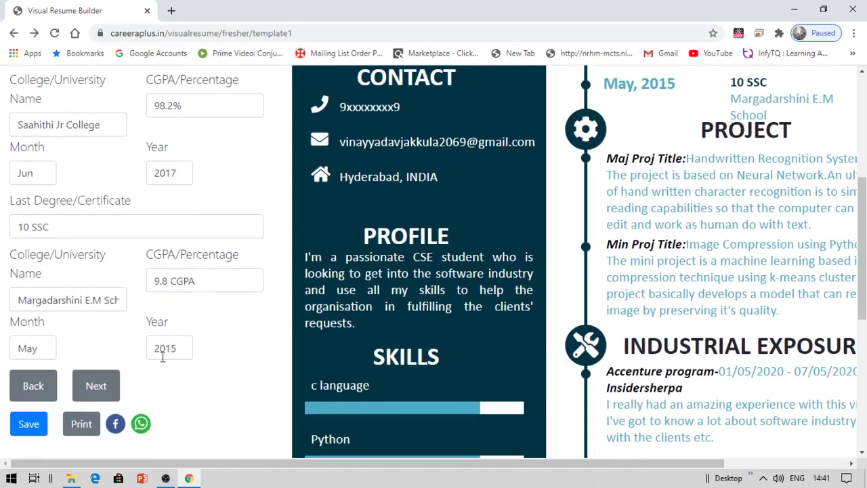
left_click(93, 383)
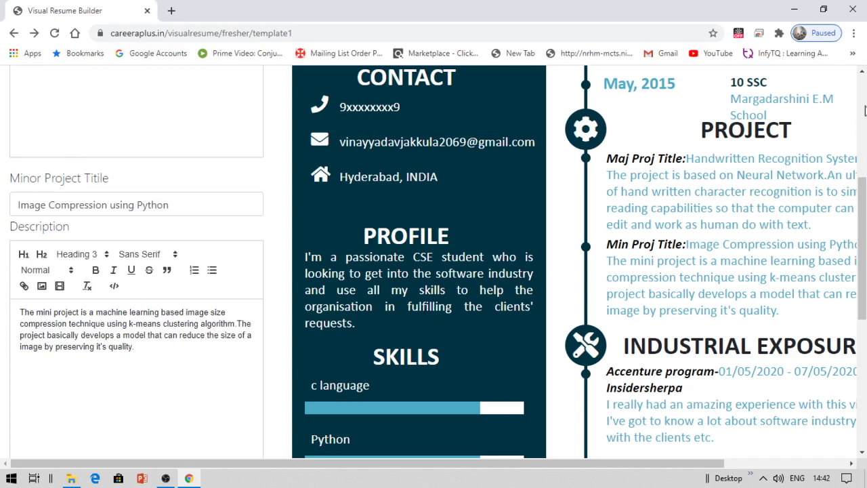
scroll(863, 73, "up", 3)
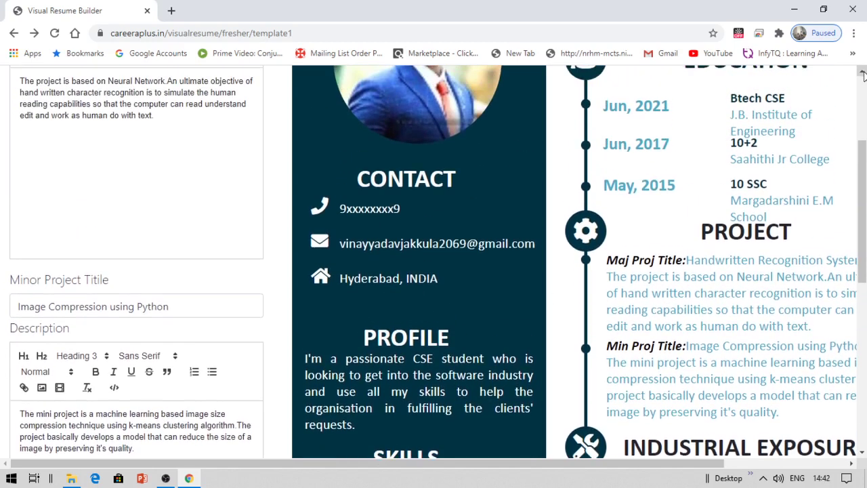
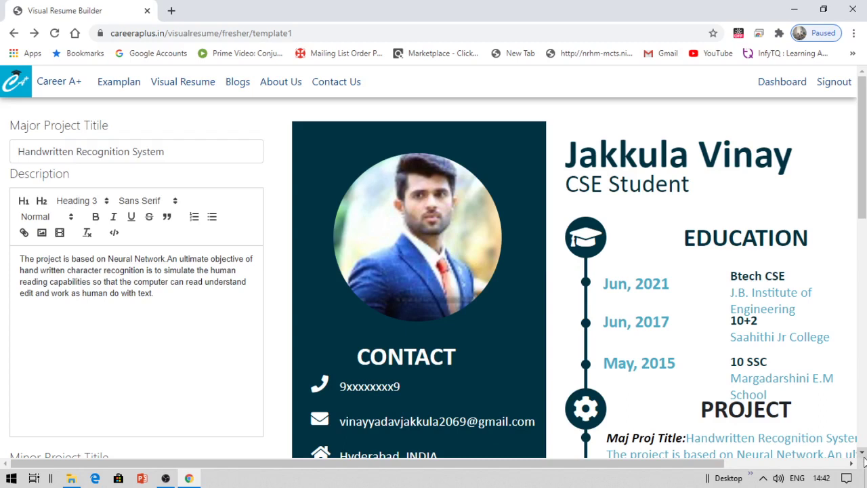
- Review the resume's Project and Industrial Exposure sections, including the Accenture entry, then advance to training
scroll(863, 461, "down", 3)
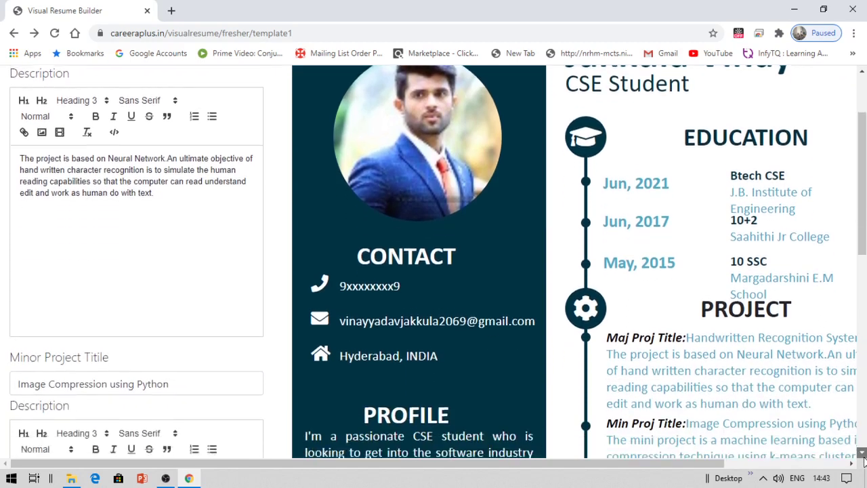
left_click(863, 453)
left_click(863, 454)
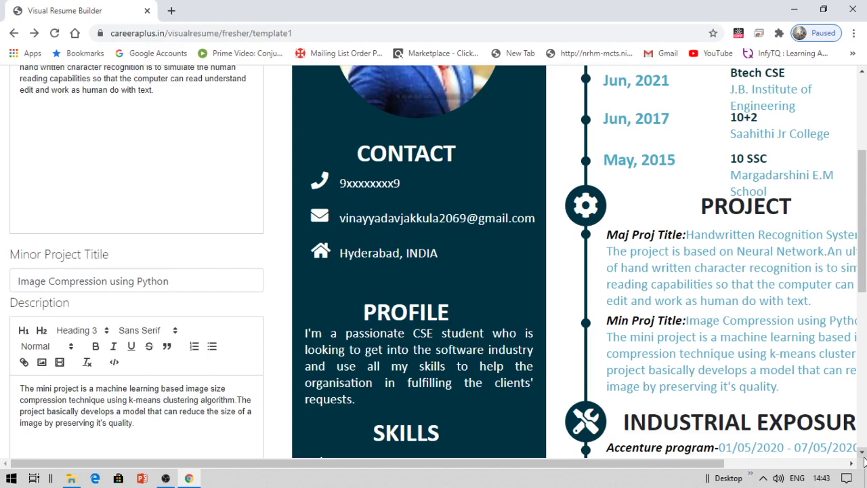
scroll(863, 460, "down", 3)
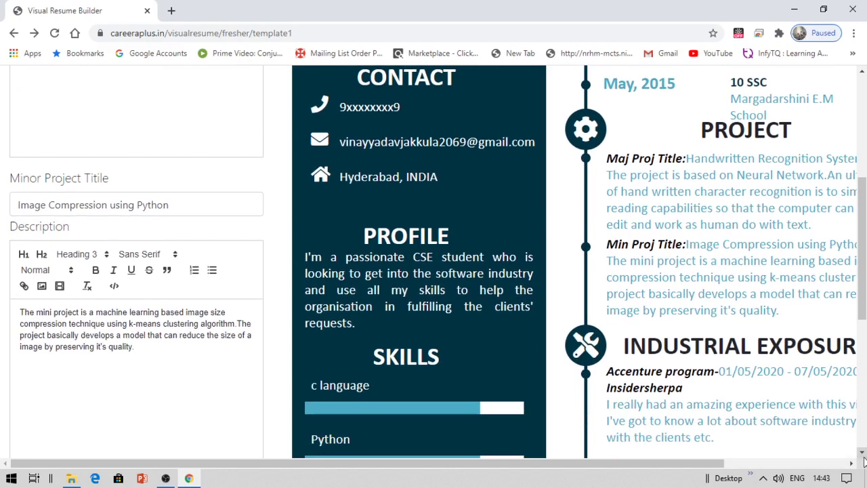
scroll(863, 461, "down", 3)
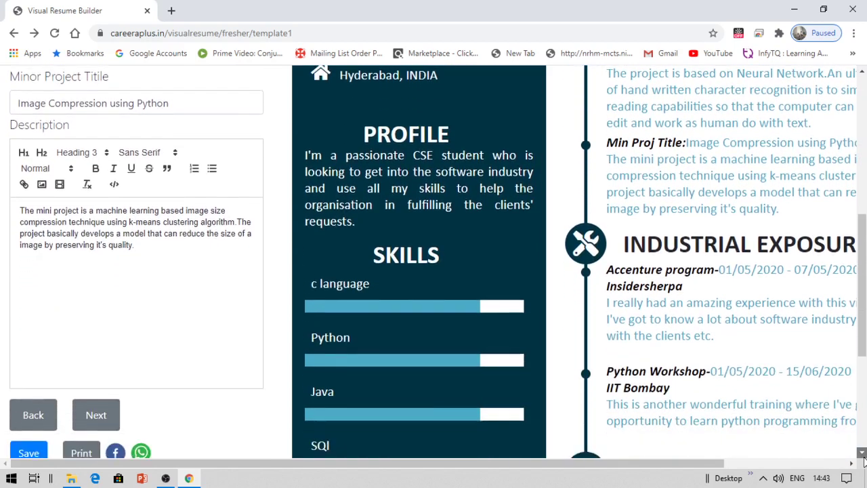
scroll(863, 461, "down", 3)
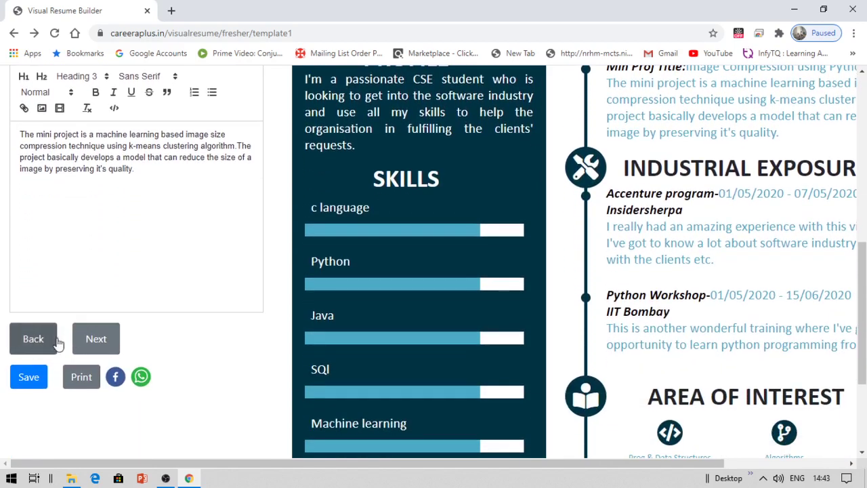
left_click(97, 340)
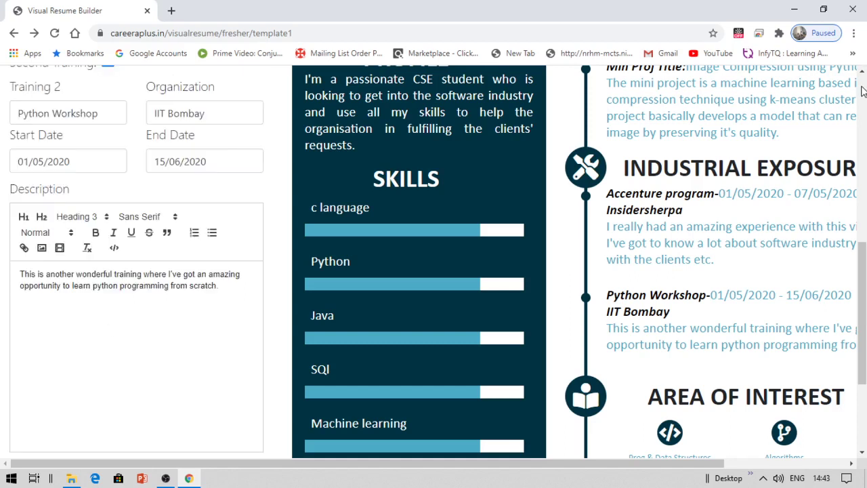
- Check the Training 1 and Training 2 fields down to Area of Interest, then advance to hobbies
scroll(863, 91, "up", 10)
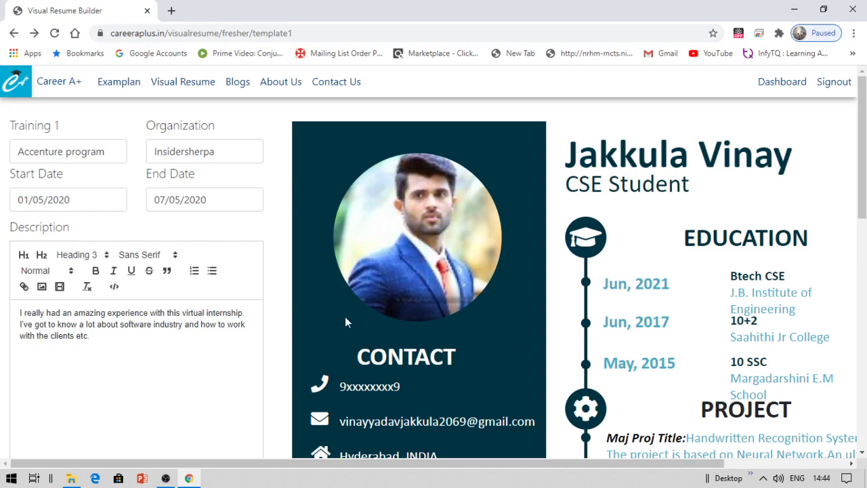
left_click(861, 452)
scroll(861, 452, "down", 4)
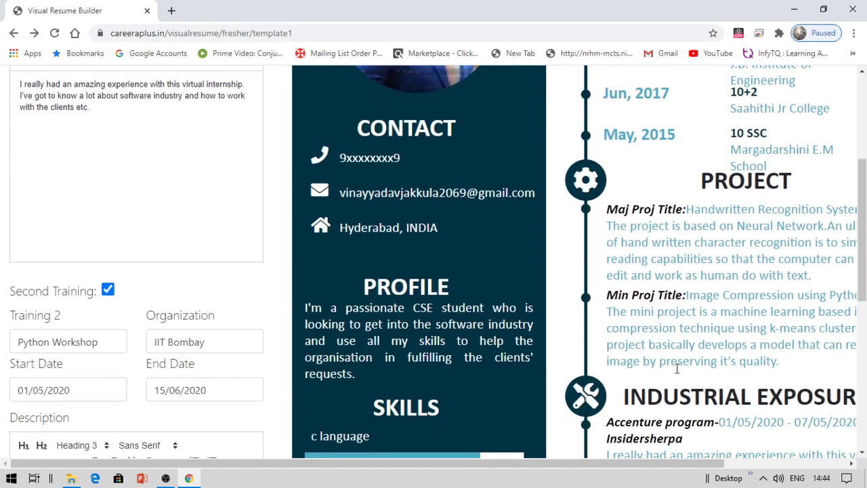
left_click(862, 452)
left_click(863, 455)
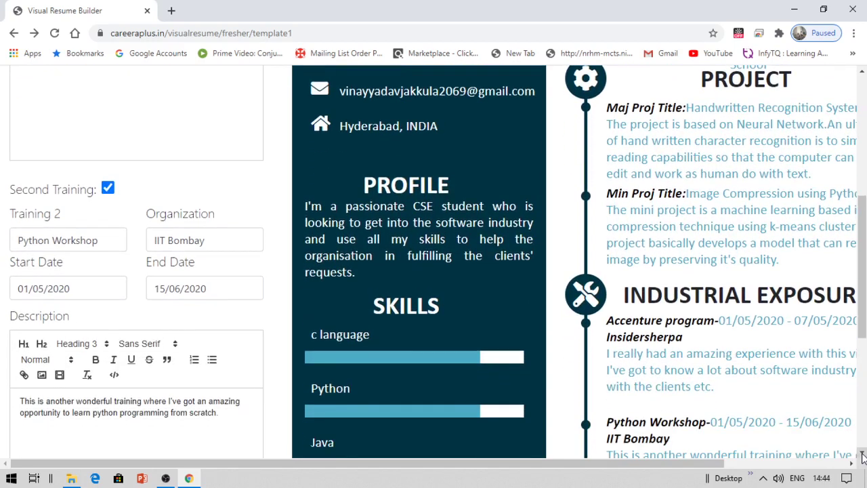
left_click(862, 455)
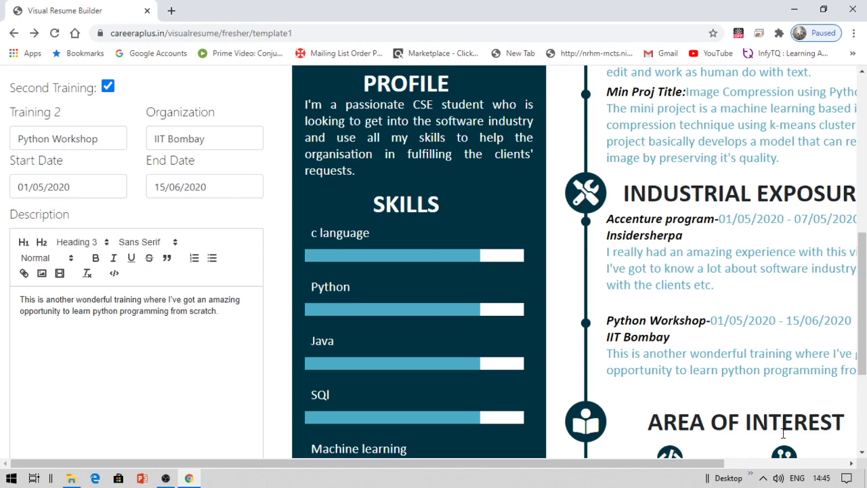
left_click(862, 452)
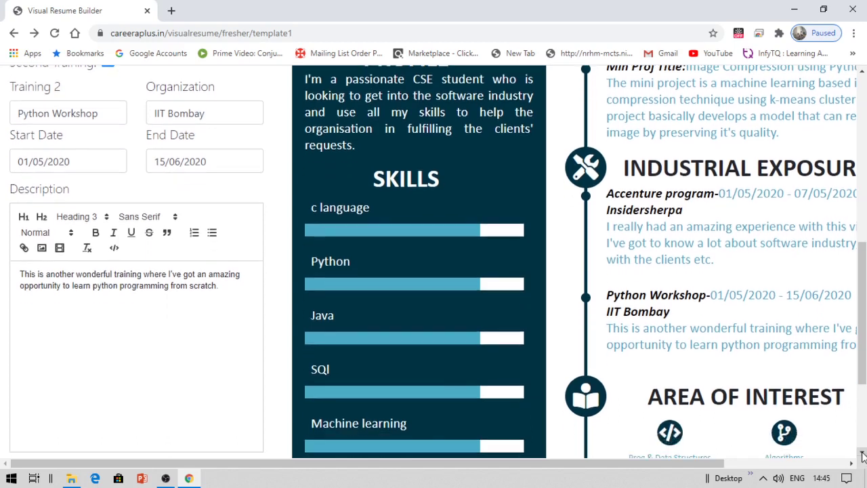
scroll(861, 453, "down", 4)
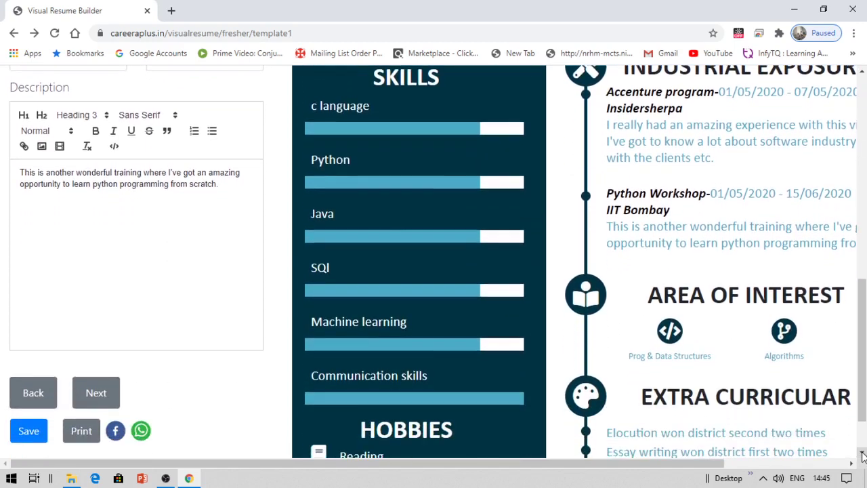
scroll(862, 453, "down", 1)
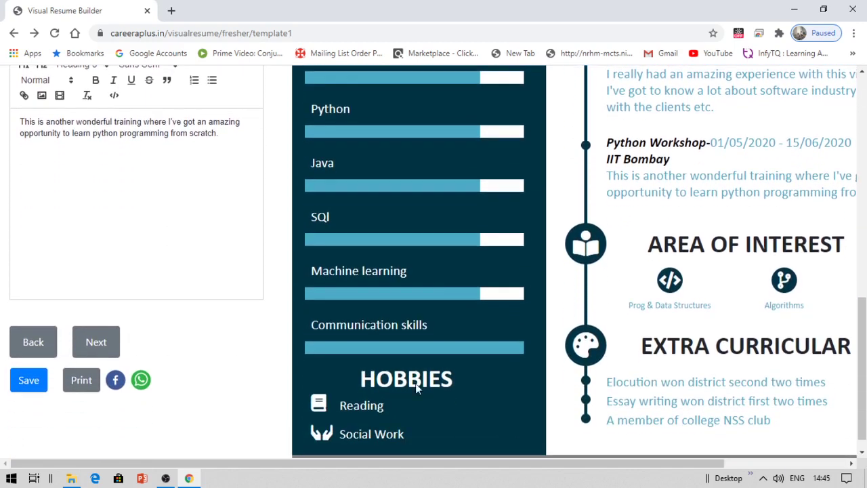
left_click(95, 343)
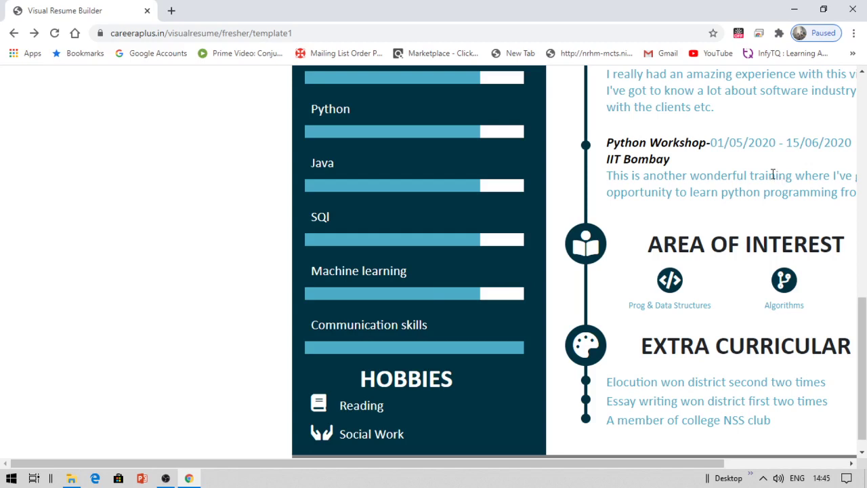
- Scroll the preview from Profile through Skills to Extra Curricular, keeping Reading and Social Work hobbies
left_click(864, 93)
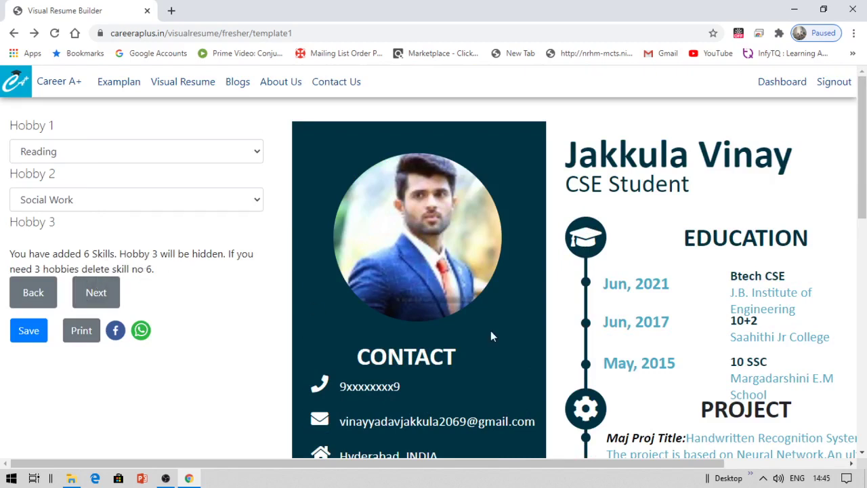
left_click(862, 453)
left_click(862, 453)
left_click(862, 453)
left_click(862, 454)
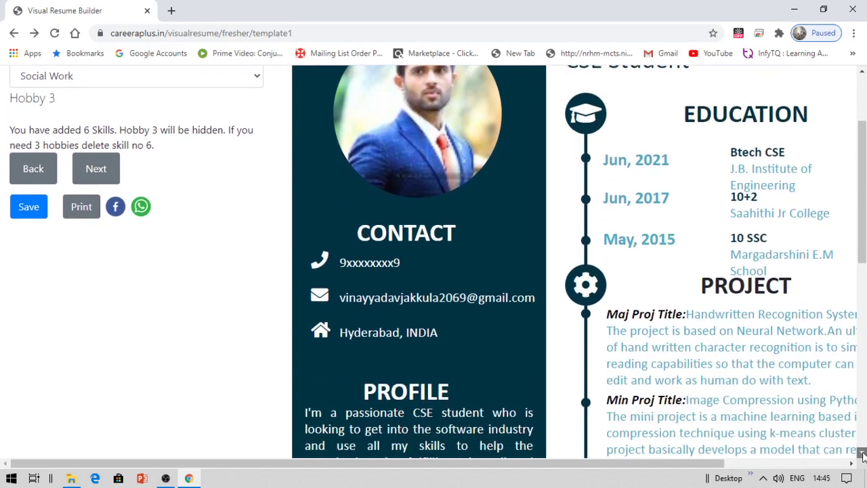
left_click(863, 454)
left_click(863, 453)
left_click(862, 453)
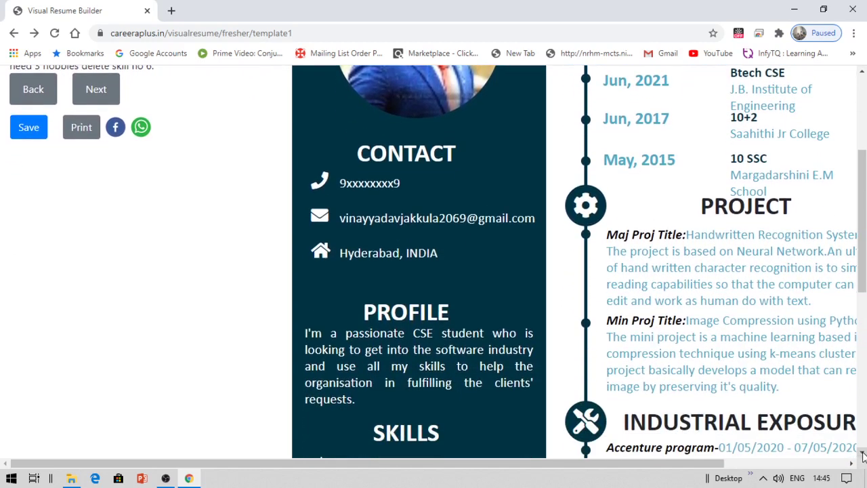
left_click(862, 453)
left_click(862, 453)
left_click(862, 453)
left_click(862, 453)
left_click(862, 453)
left_click(862, 453)
left_click(862, 453)
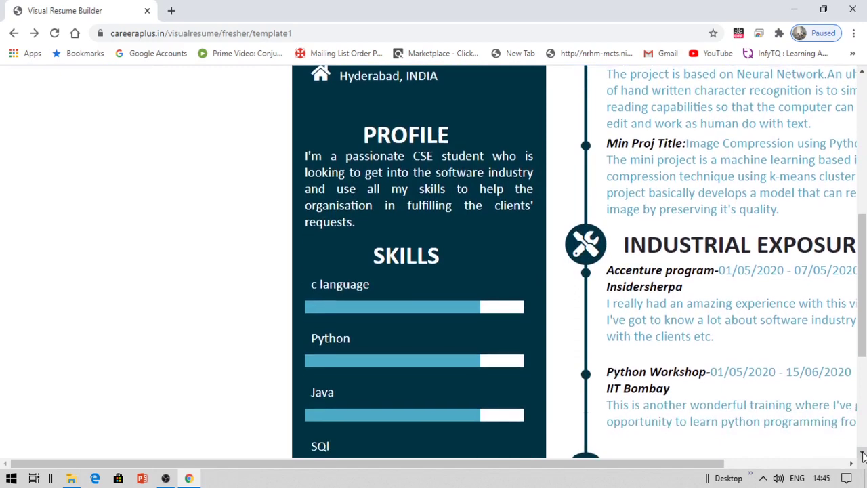
left_click(863, 453)
left_click(862, 453)
left_click(862, 453)
left_click(862, 453)
left_click(862, 453)
left_click(862, 453)
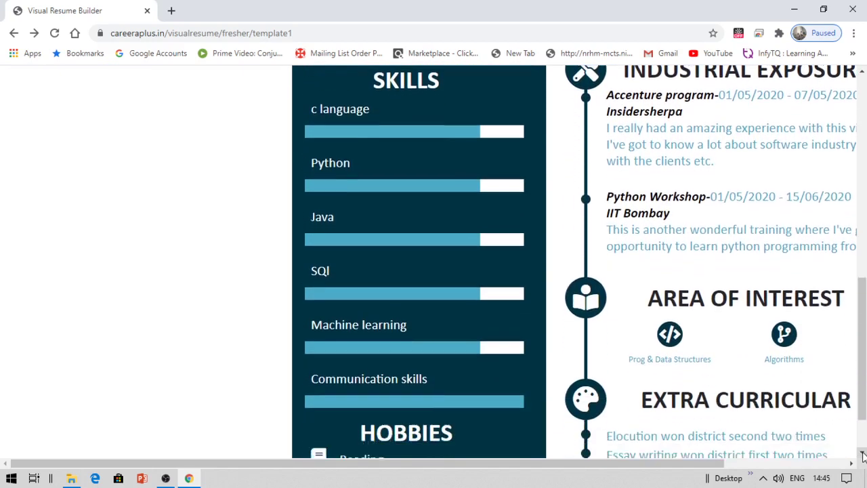
left_click(862, 453)
left_click(862, 453)
left_click(862, 453)
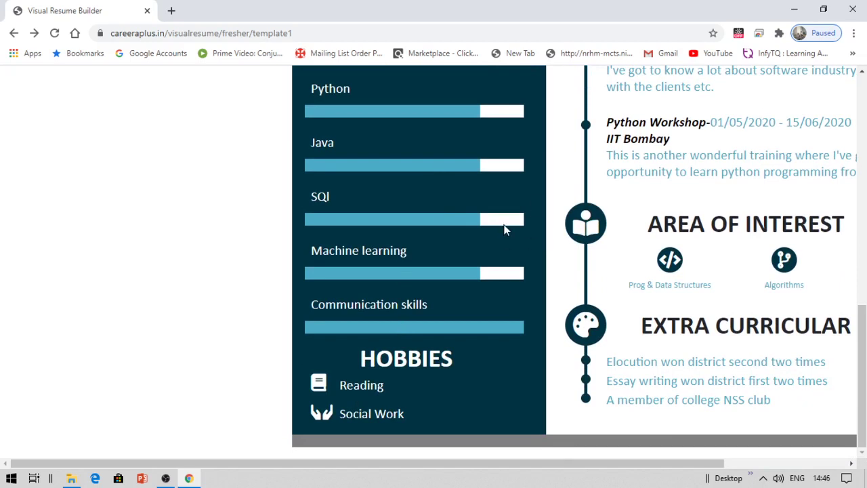
left_click(864, 105)
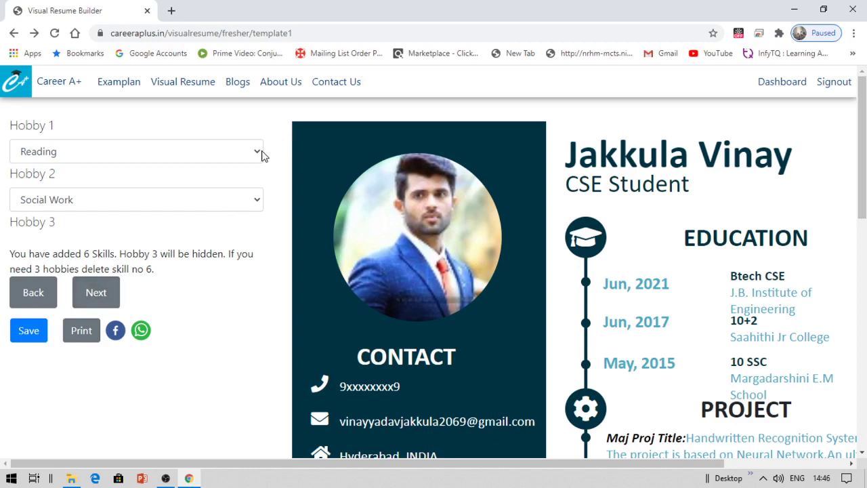
left_click(112, 304)
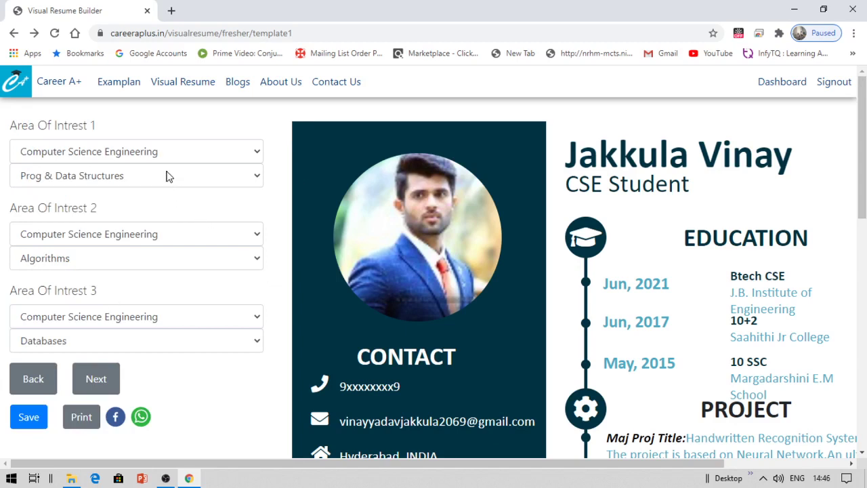
- Keep Computer Science Engineering and Algorithms as the second interest, then advance to skills
left_click(258, 258)
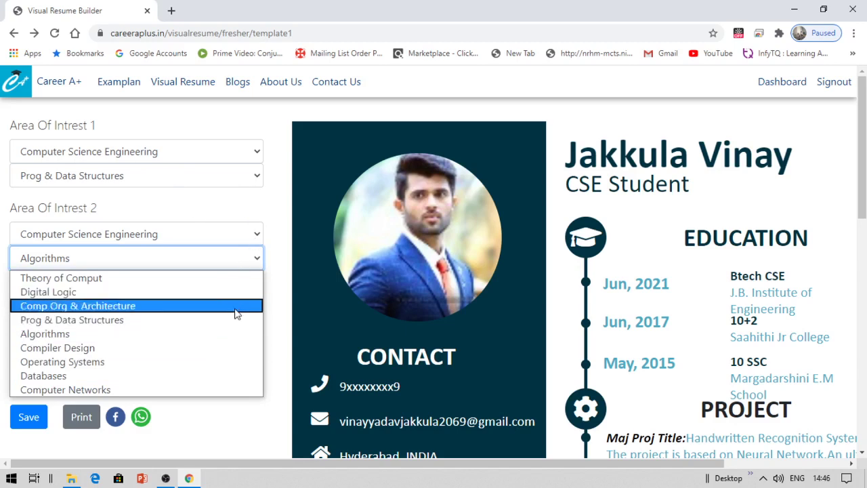
left_click(269, 193)
left_click(257, 237)
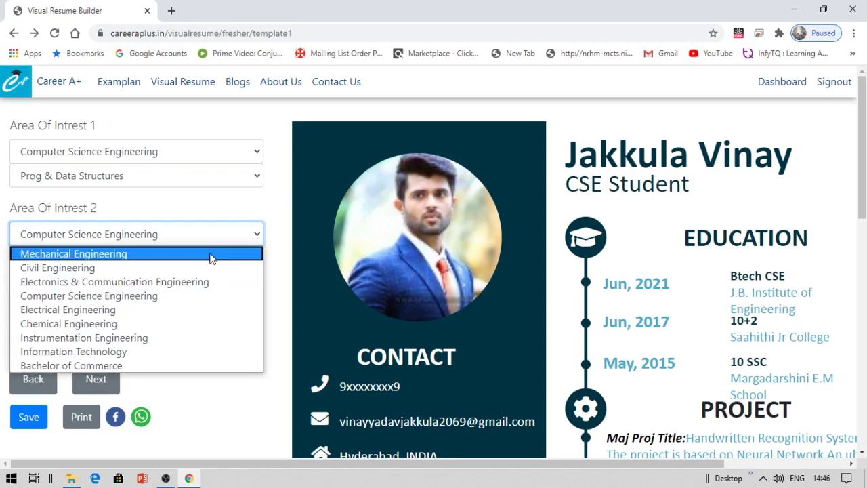
left_click(285, 232)
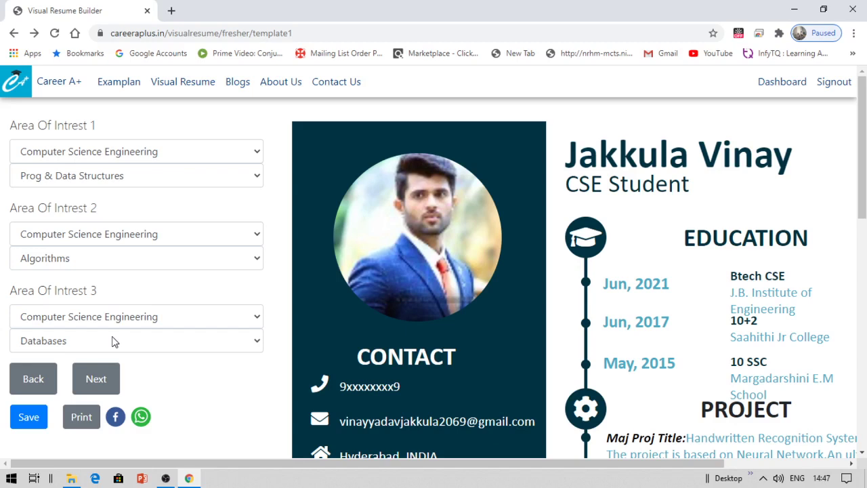
left_click(93, 387)
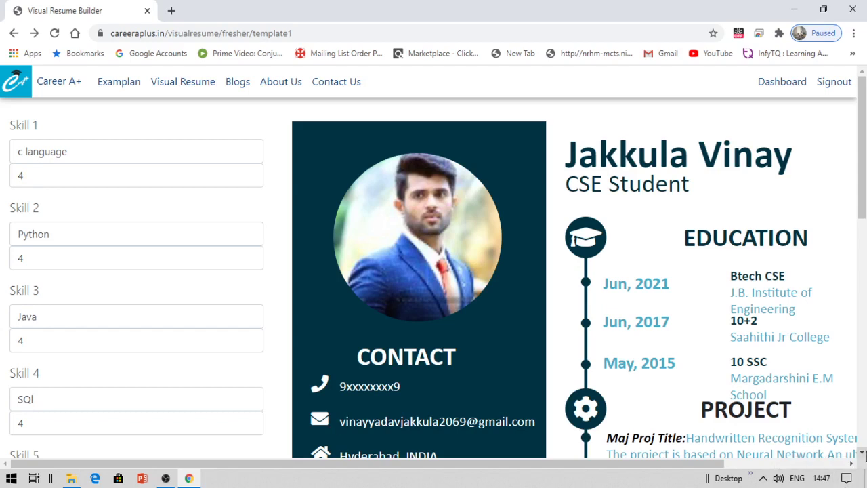
- Scroll down to Skill 6, leave all six skills unchanged, and advance to Extra Curricular
left_click(861, 452)
left_click_drag(862, 457, 862, 458)
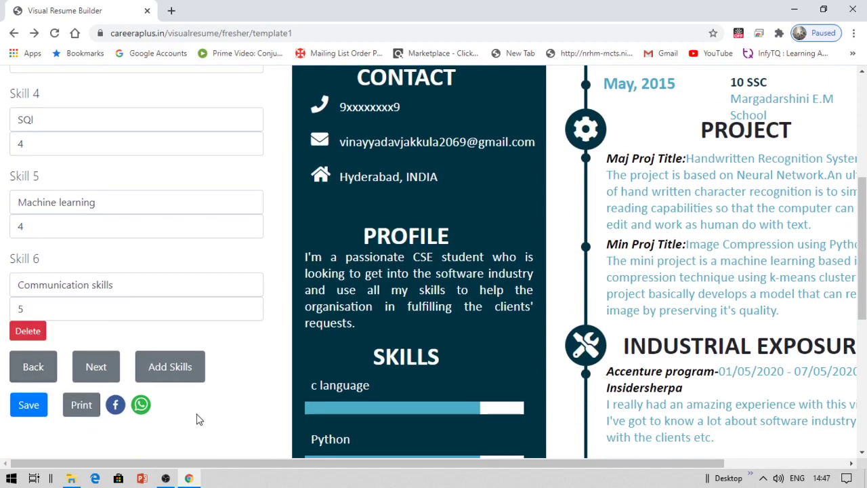
left_click(94, 368)
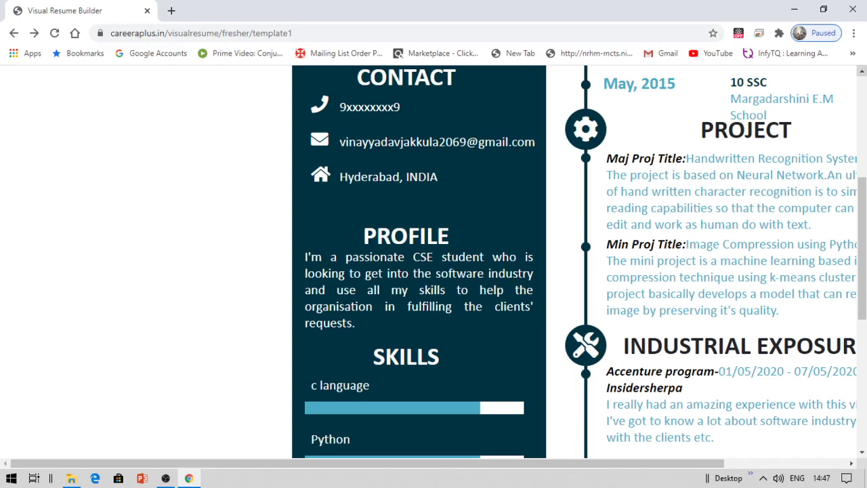
left_click(860, 98)
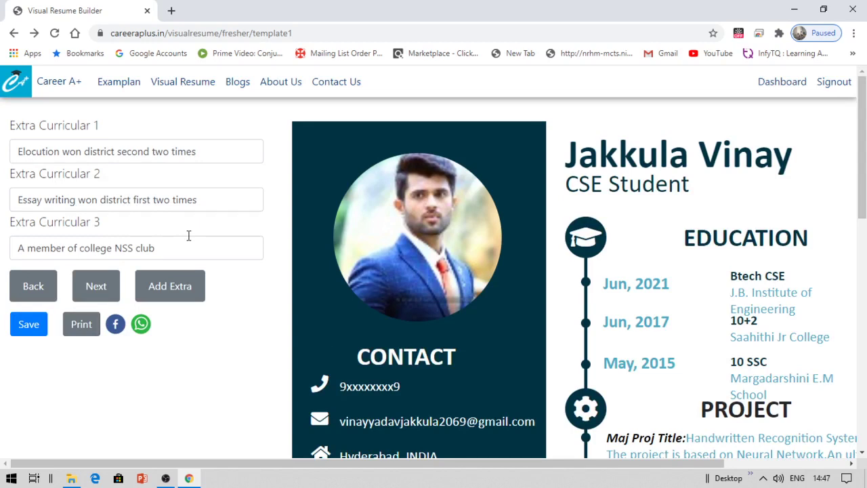
left_click(93, 285)
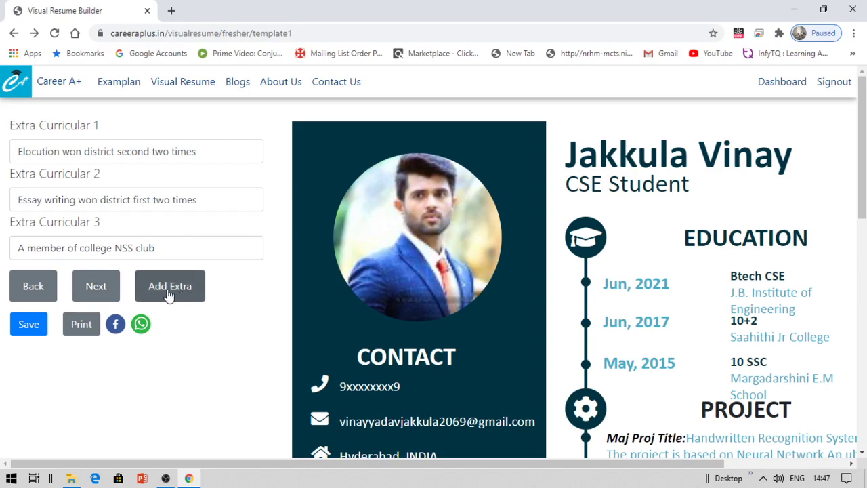
left_click(106, 296)
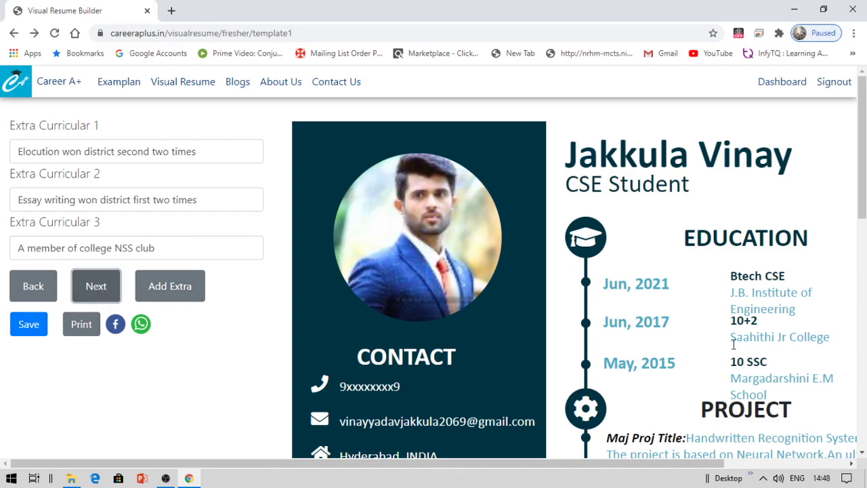
left_click_drag(862, 455, 862, 455)
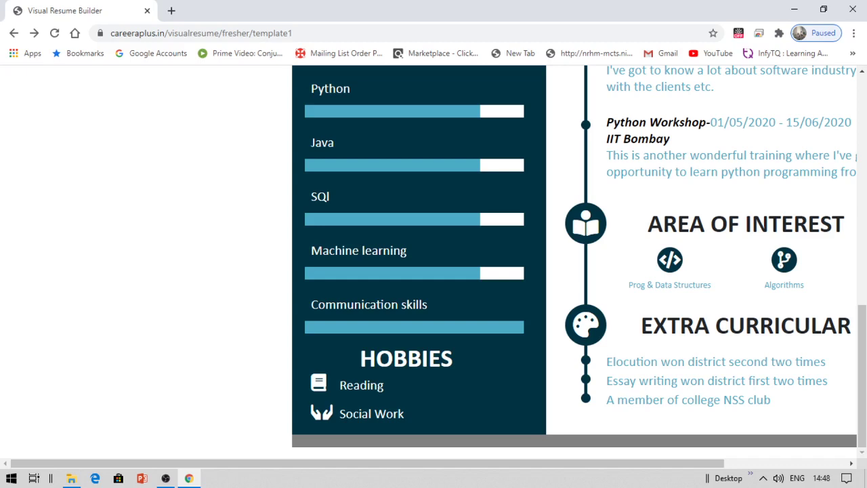
left_click(862, 172)
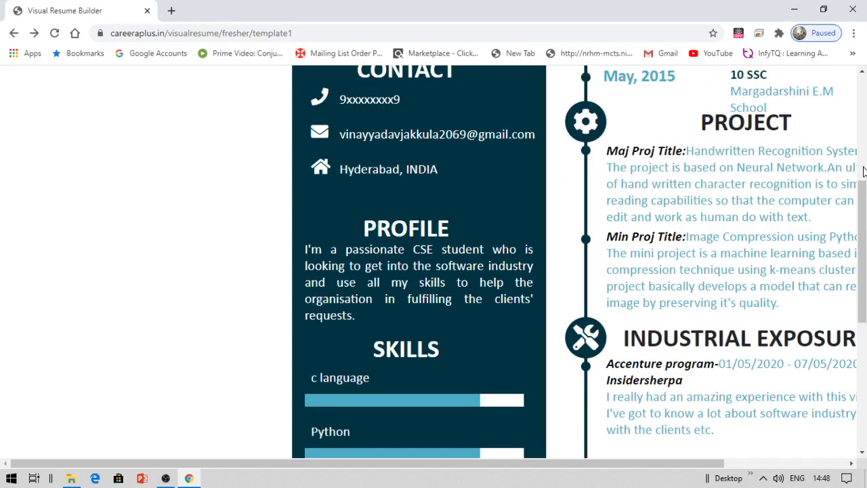
left_click(863, 99)
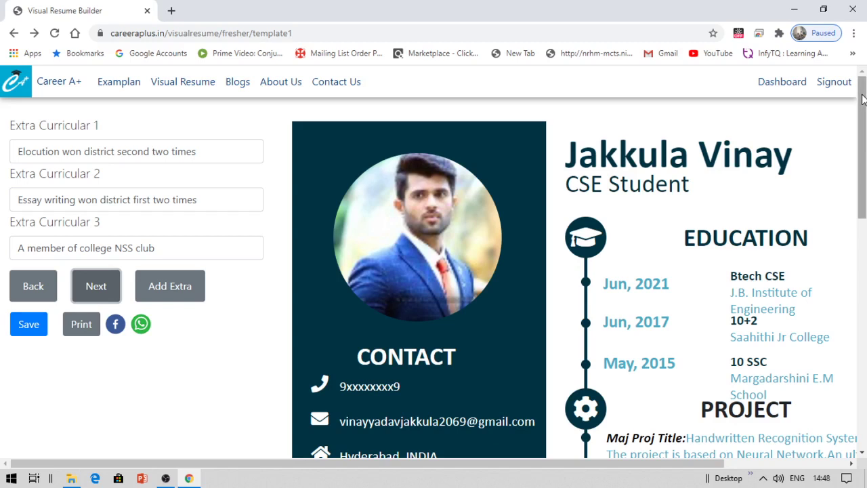